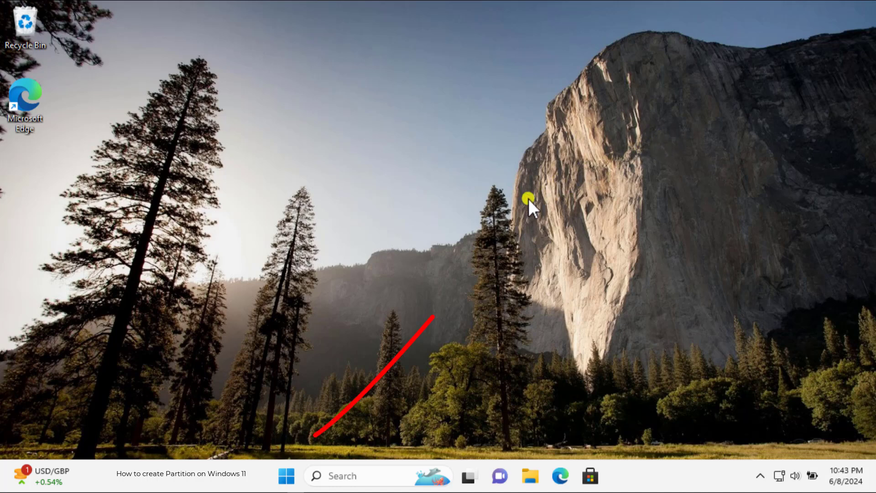
# Launch Disk Management from the Win+X menu and select the 79.48 GB Windows (C:) partition
pyautogui.rightClick(288, 478)
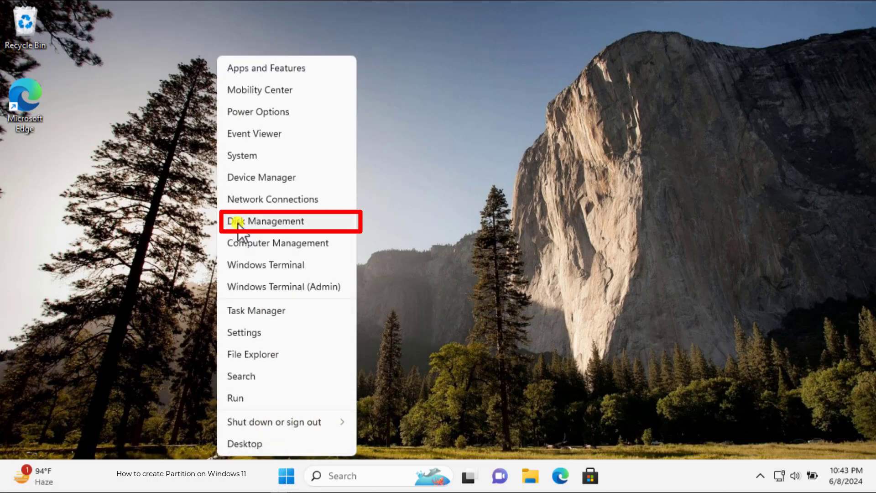
pyautogui.click(332, 220)
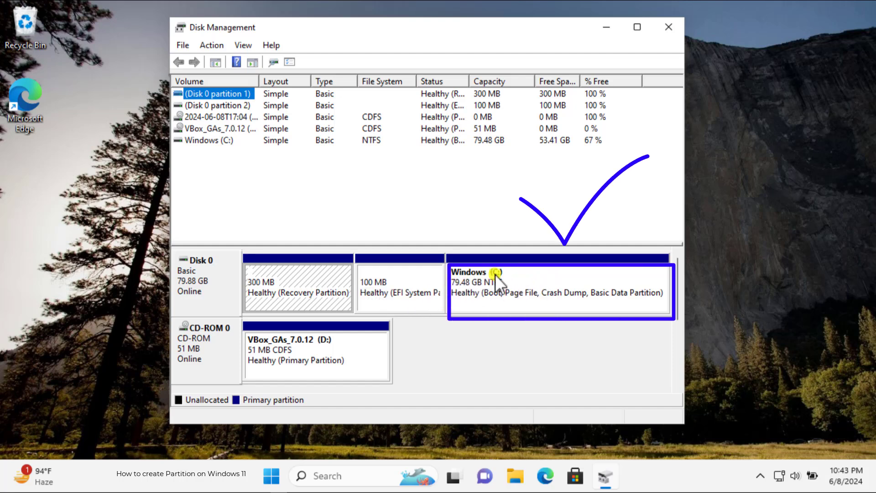
pyautogui.click(506, 296)
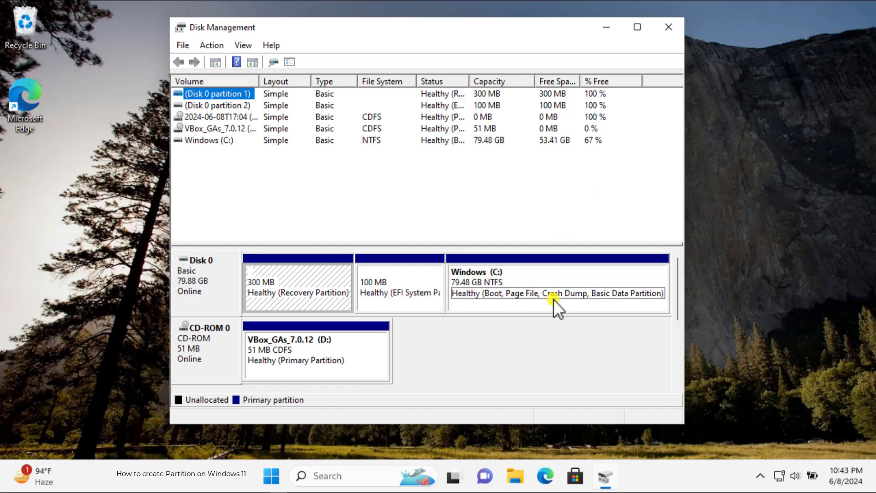
# Open the Shrink C: dialog, which offers up to 52673 MB of shrinkable space
pyautogui.rightClick(513, 277)
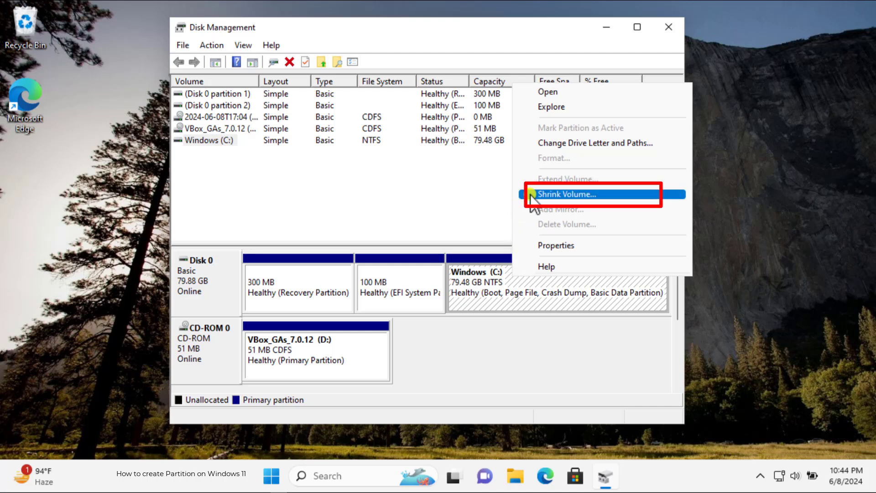
pyautogui.click(647, 193)
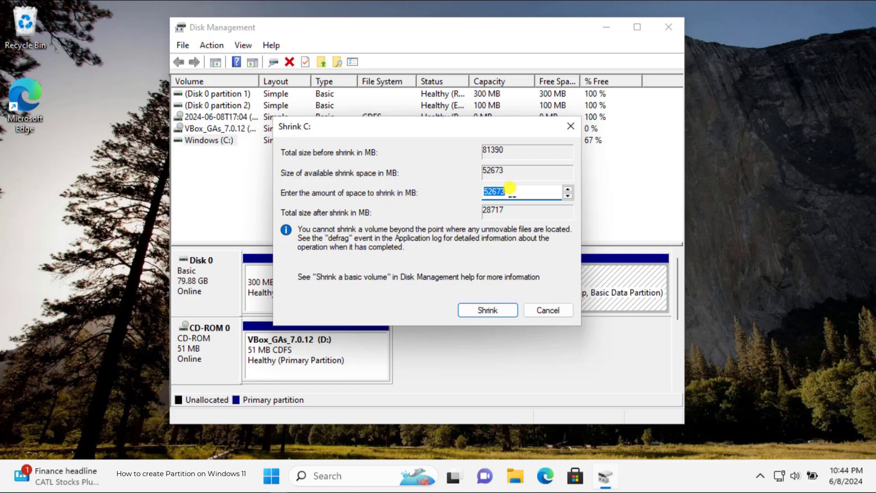
# Compute 1024 × 10 = 10,240 MB in Calculator for a 10 GB partition
pyautogui.click(273, 478)
pyautogui.write('c')
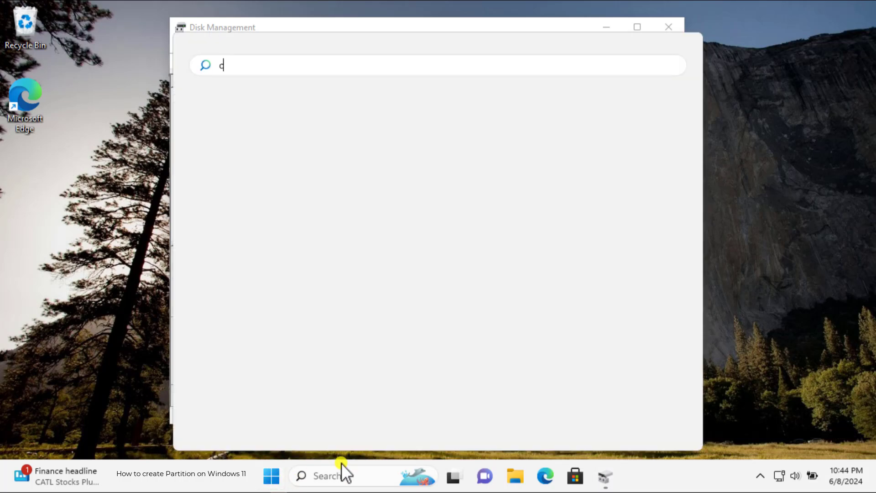
pyautogui.write('a')
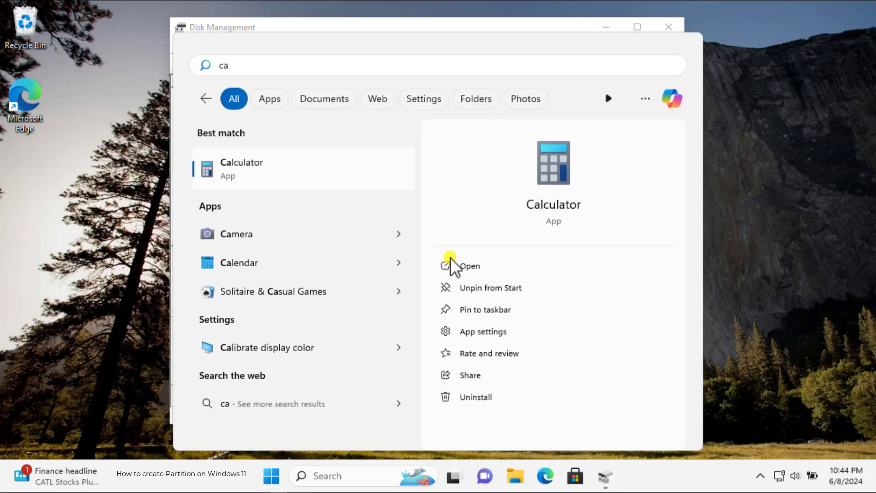
pyautogui.click(467, 271)
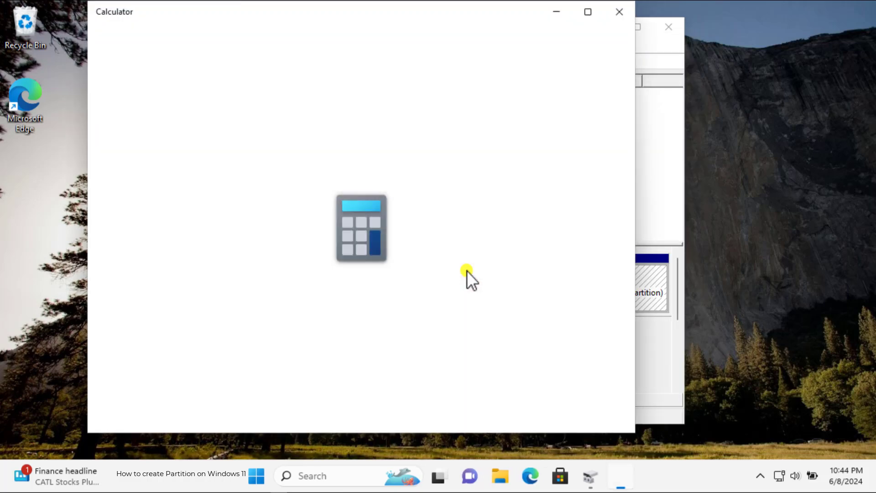
pyautogui.write('1')
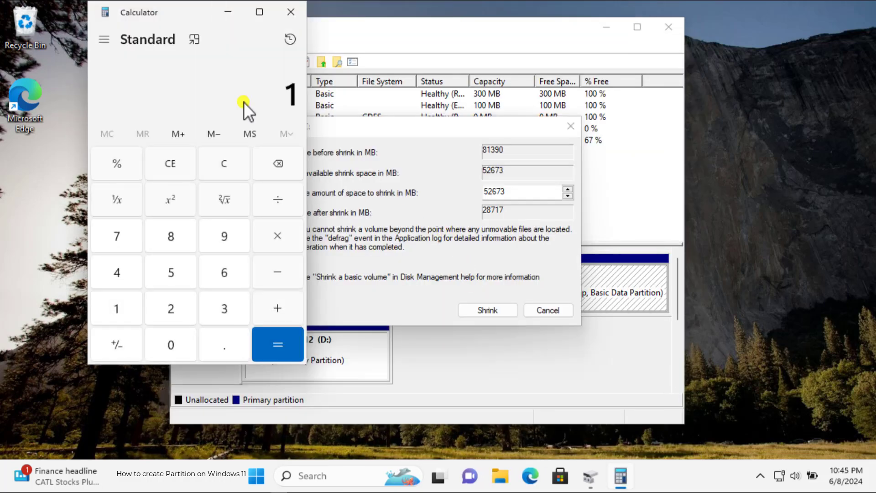
pyautogui.write(',024')
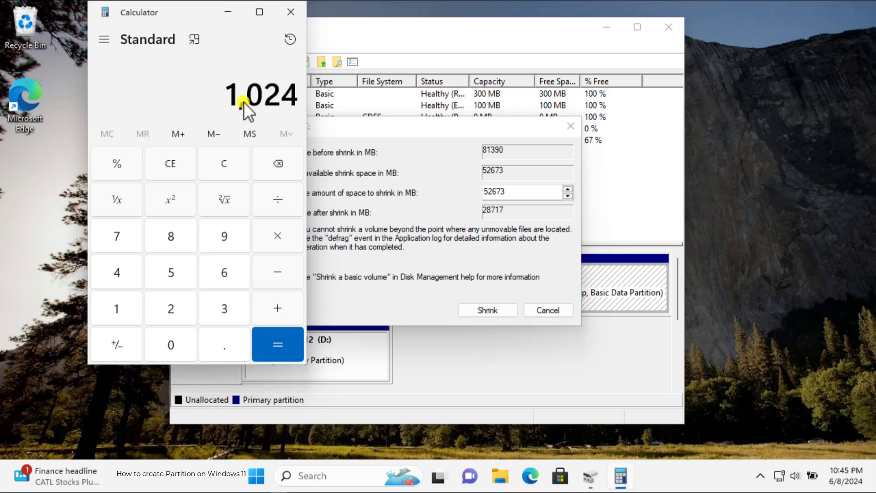
pyautogui.press('*')
pyautogui.write('10')
pyautogui.press('Return')
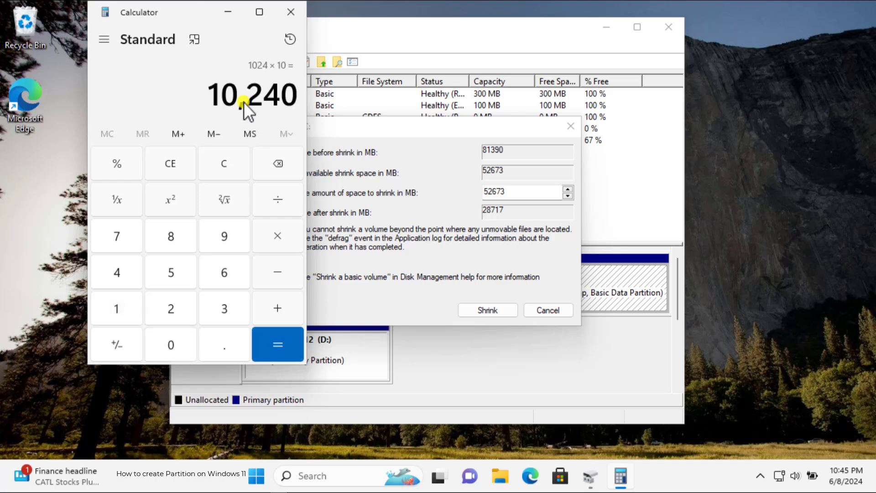
pyautogui.click(515, 191)
# Shrink C: by 10240 MB, leaving C: at 69.48 GB beside 10.00 GB unallocated
pyautogui.doubleClick(509, 191)
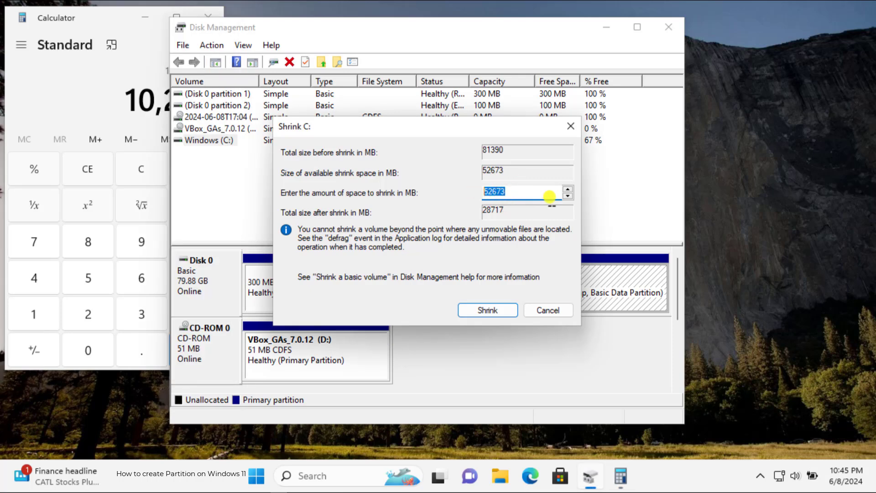
pyautogui.write('10240')
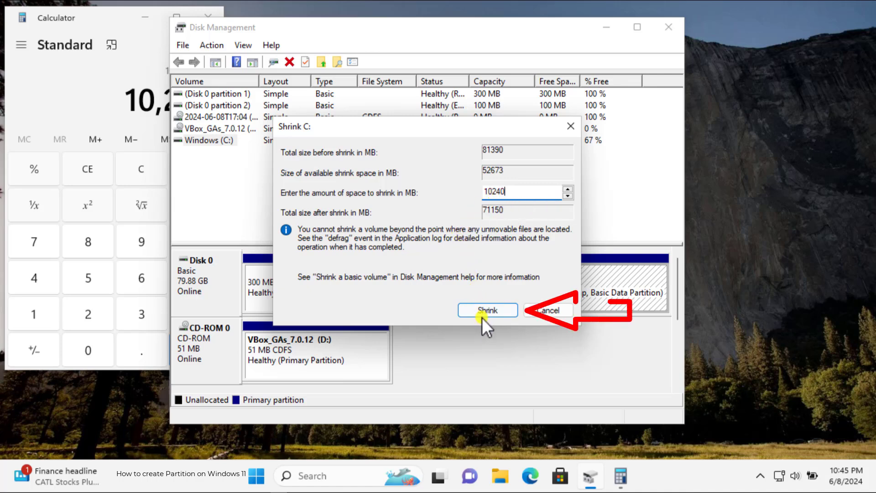
pyautogui.click(508, 313)
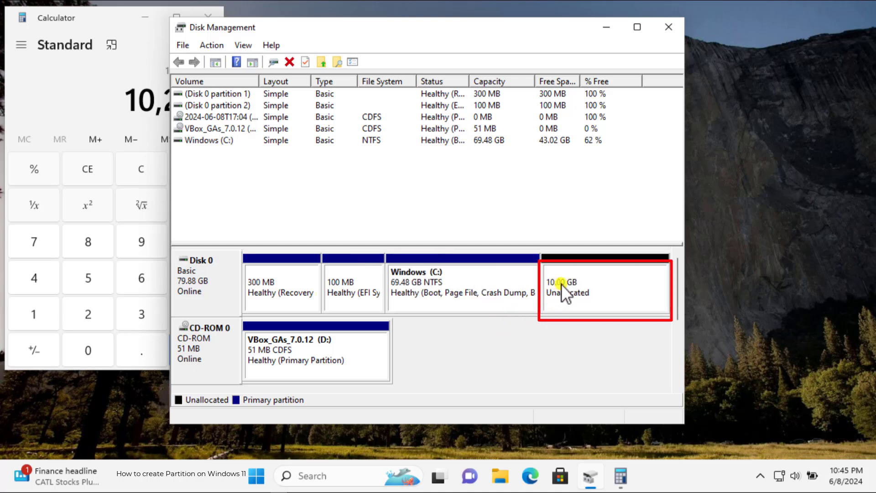
# Start a New Simple Volume on the 10.00 GB unallocated space, keeping the full 10239 MB size
pyautogui.rightClick(589, 283)
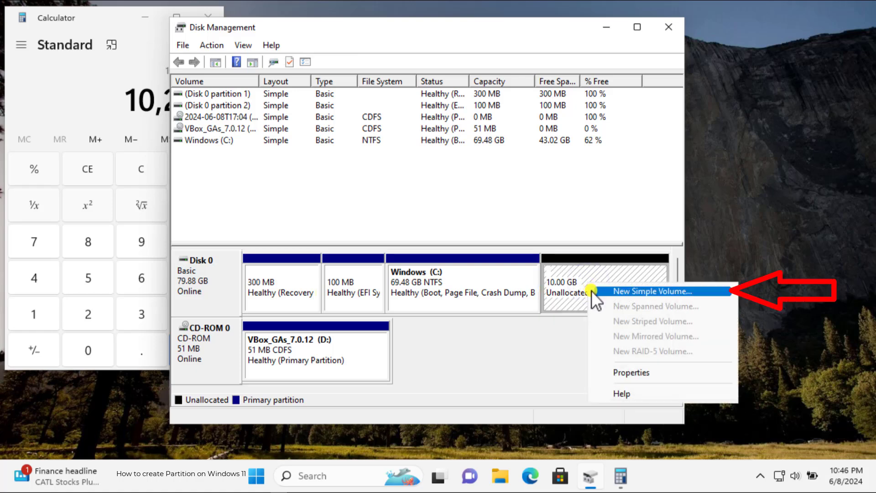
pyautogui.click(706, 290)
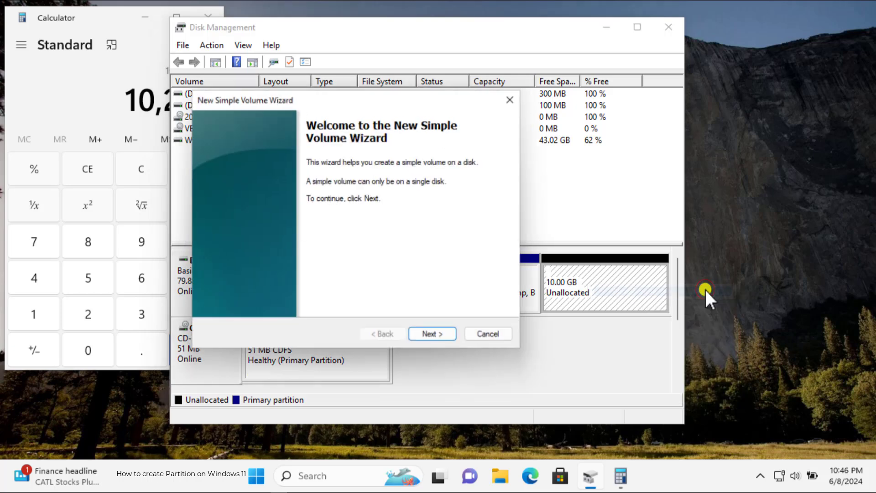
pyautogui.click(456, 341)
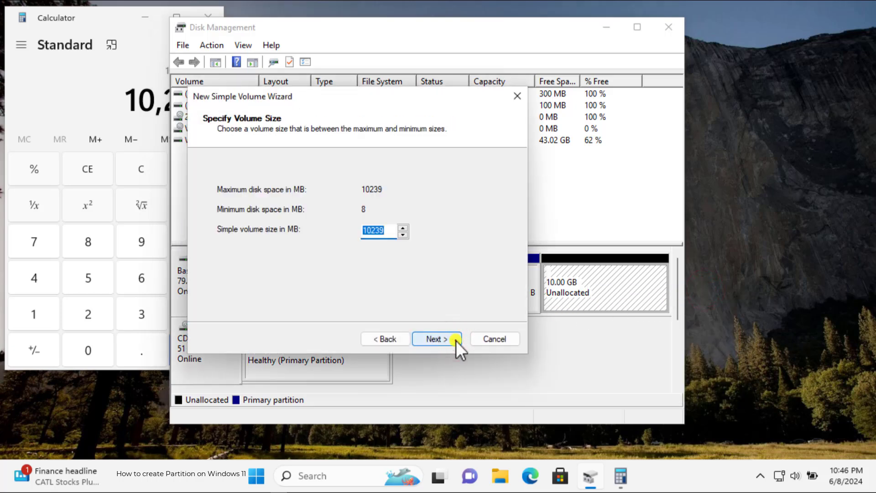
pyautogui.click(457, 341)
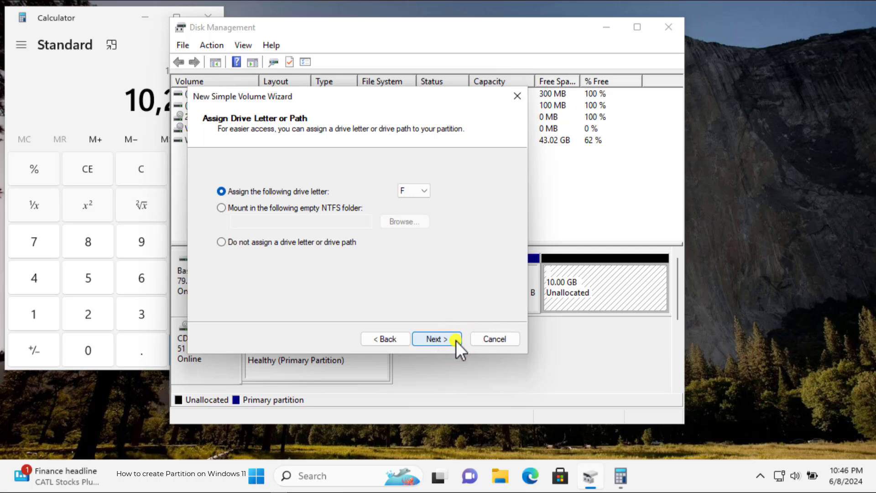
# Assign drive letter B and keep NTFS formatting for the new volume
pyautogui.click(426, 194)
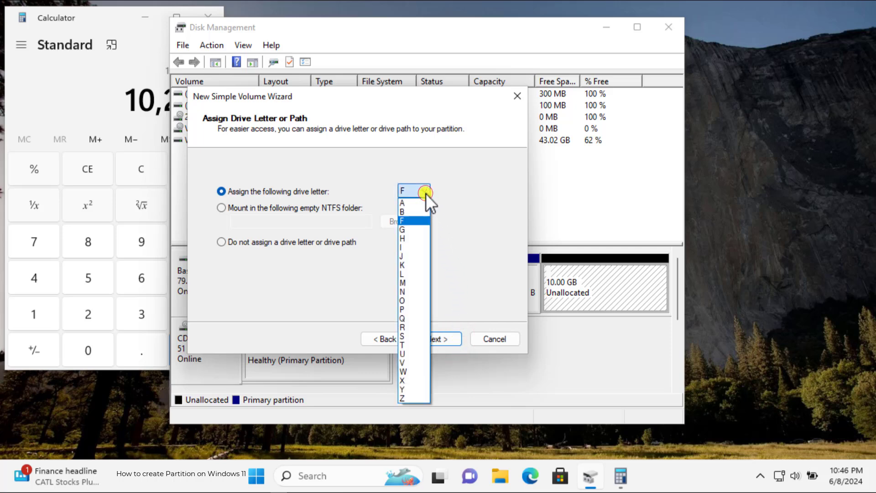
pyautogui.click(412, 214)
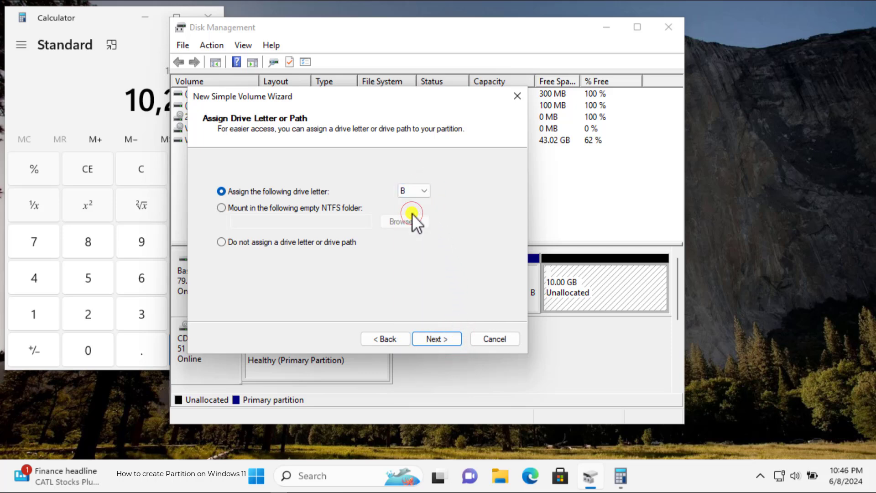
pyautogui.click(459, 343)
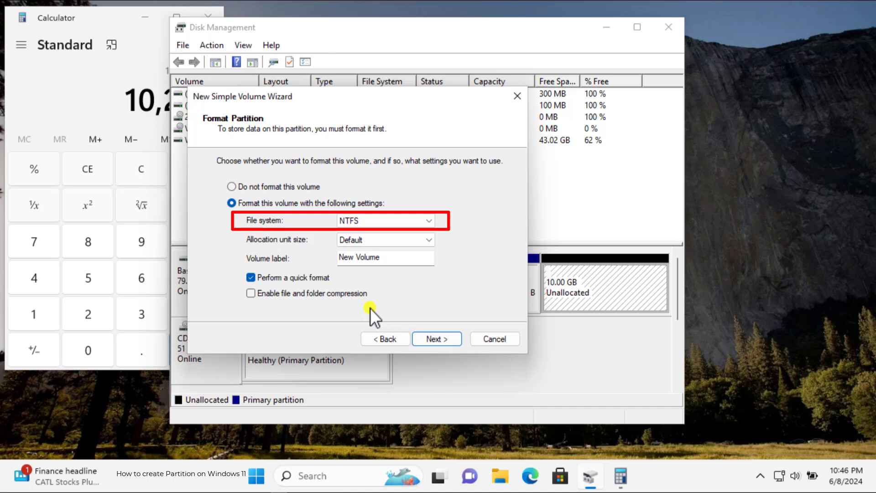
pyautogui.click(428, 219)
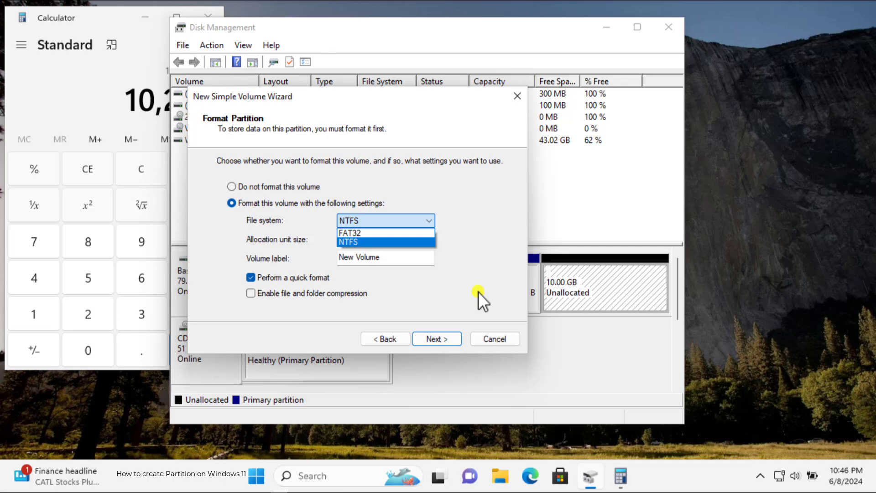
pyautogui.click(432, 341)
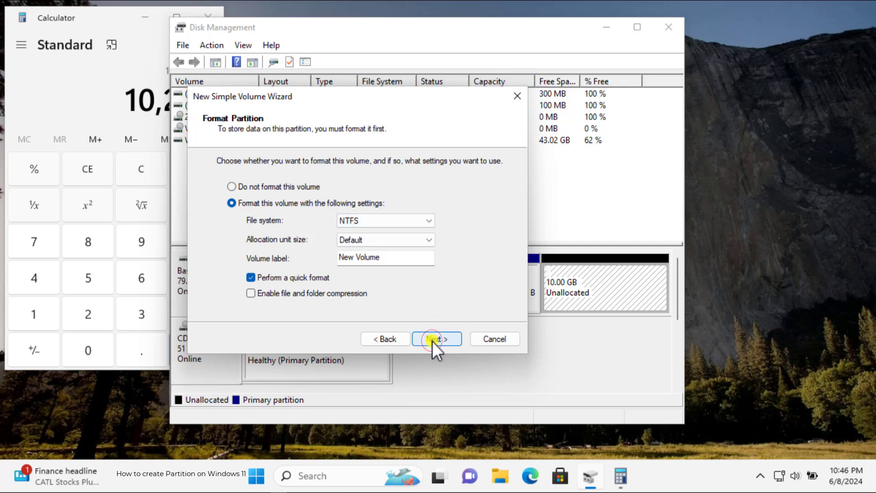
pyautogui.click(433, 341)
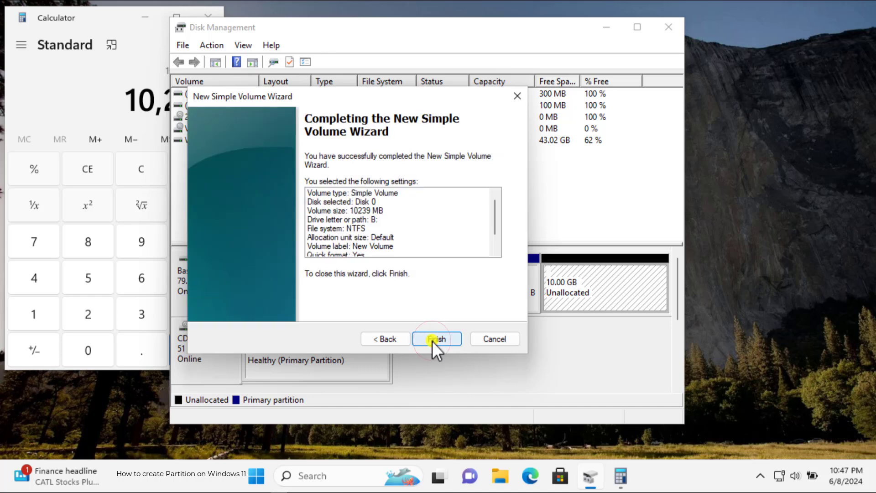
# Finish the wizard, then open New Volume (B:) from This PC in File Explorer
pyautogui.click(432, 341)
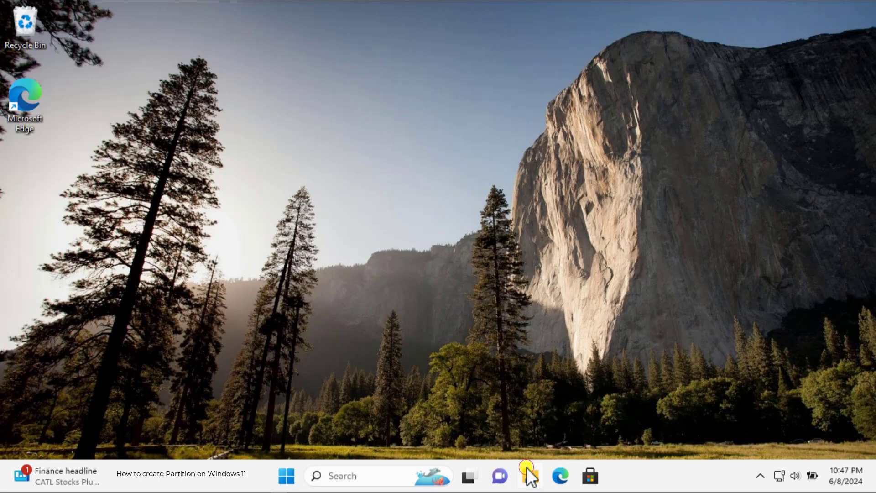
pyautogui.click(528, 474)
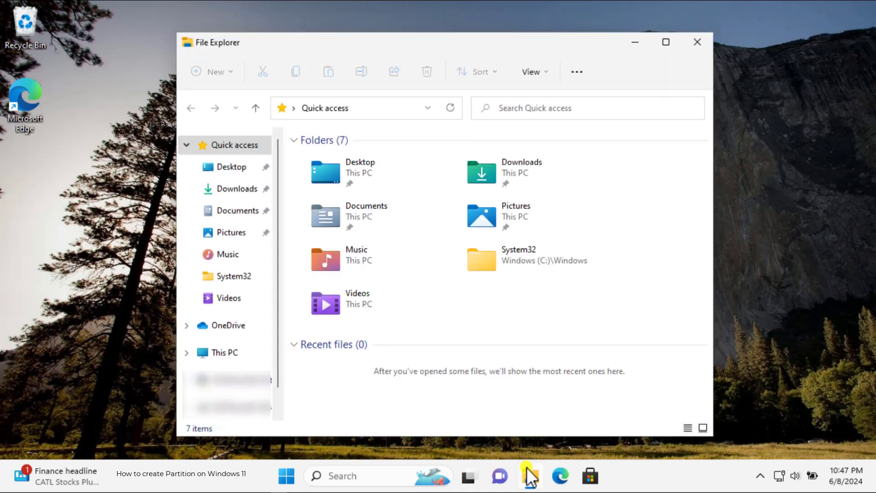
pyautogui.click(252, 356)
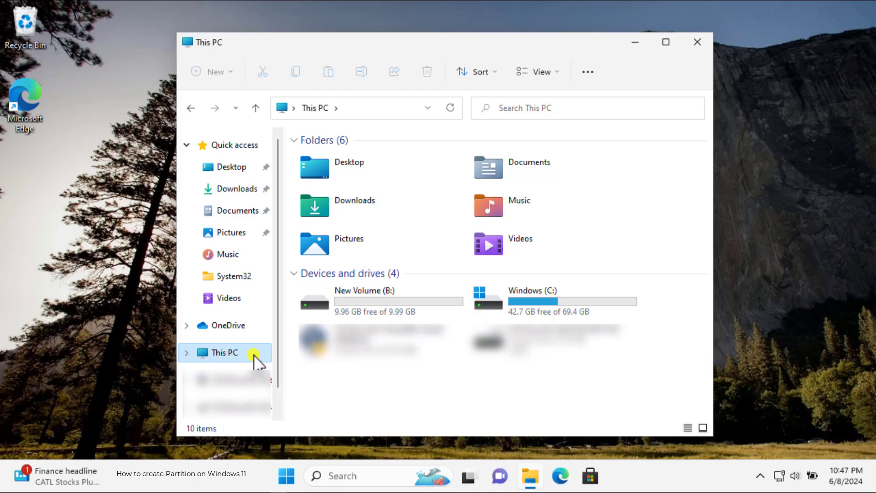
pyautogui.doubleClick(355, 302)
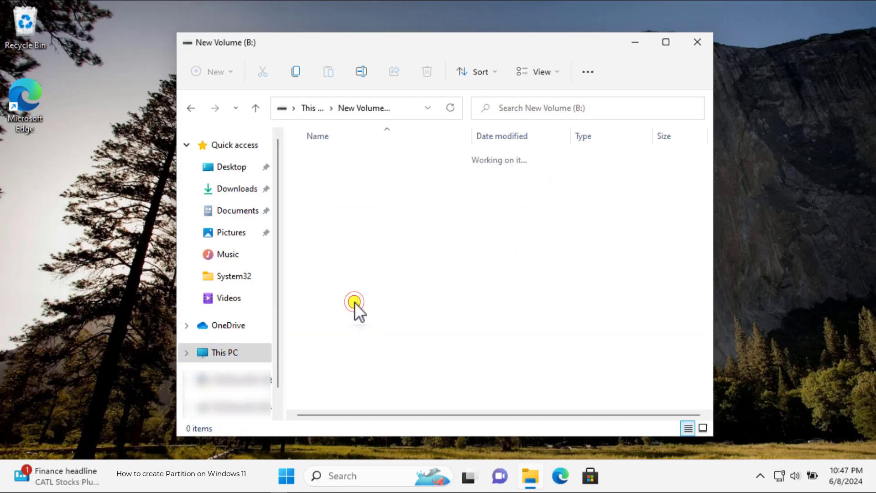
pyautogui.click(698, 42)
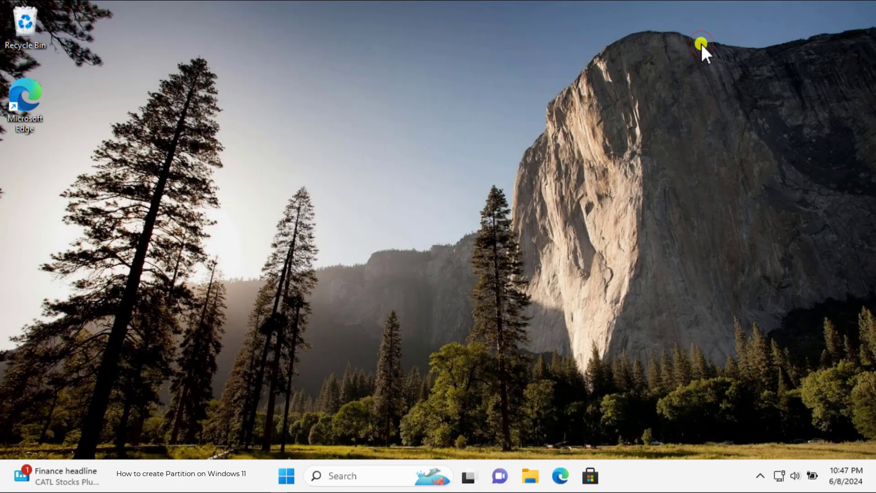